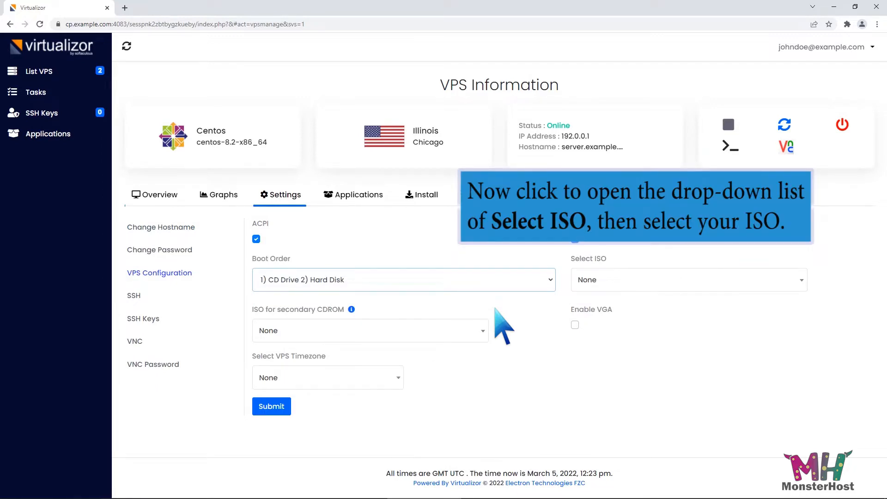
Select CentOS-8.5.2111-x86_64-dvd1.iso as the VPS boot ISO and submit the configuration
left_click(801, 280)
left_click(696, 369)
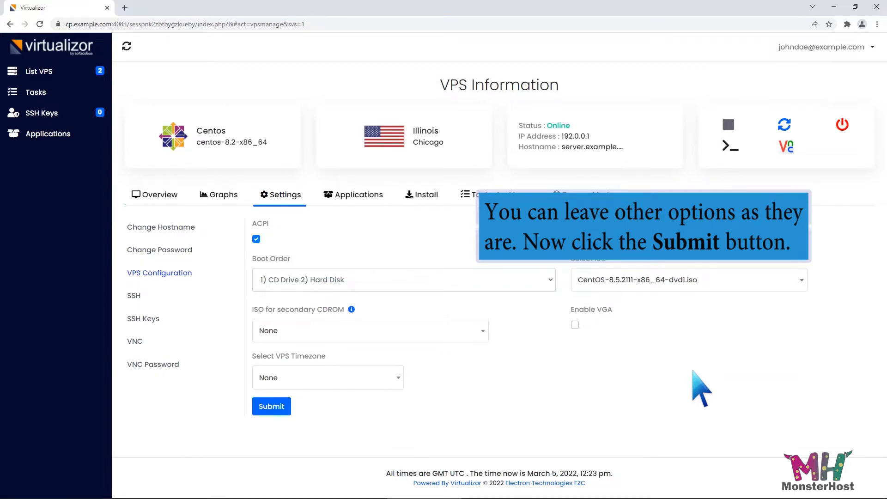
left_click(272, 407)
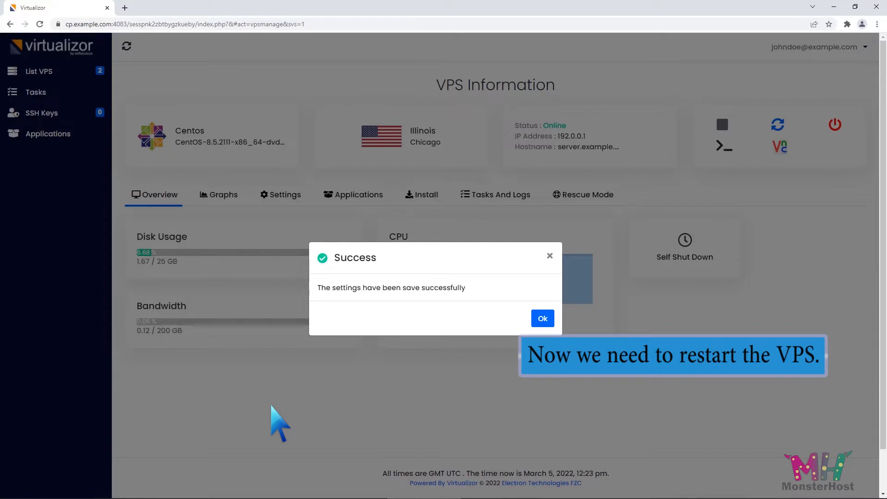
left_click(541, 319)
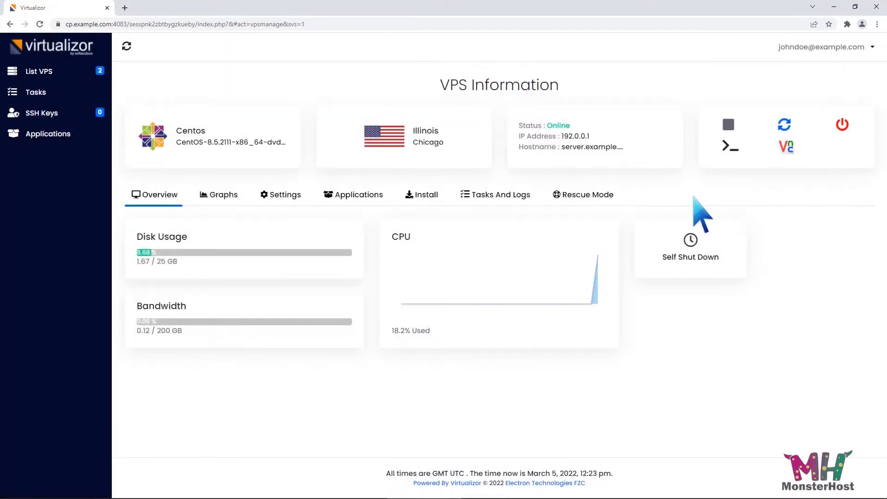
Restart the VPS and launch its HTML 5 VNC client
left_click(782, 126)
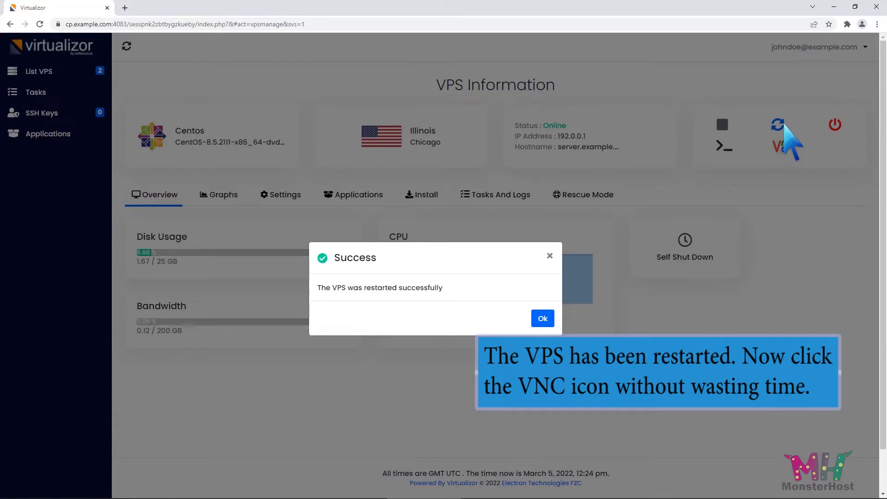
left_click(544, 320)
left_click(785, 148)
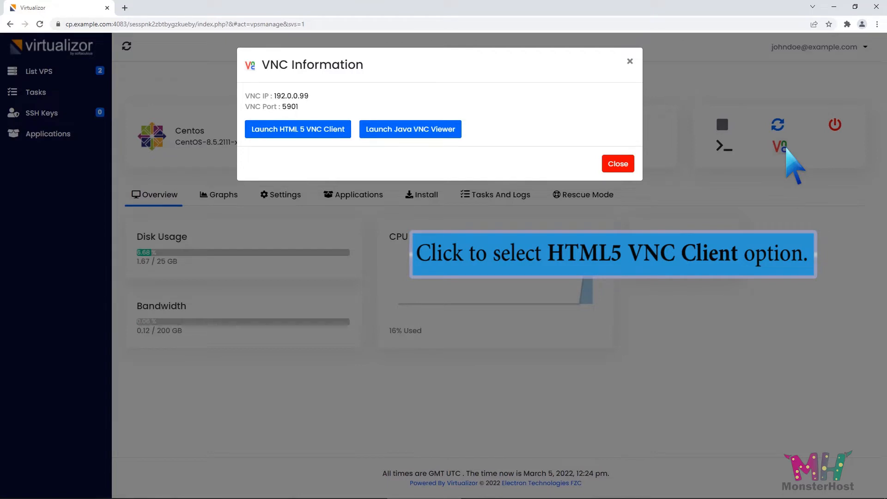
left_click(331, 131)
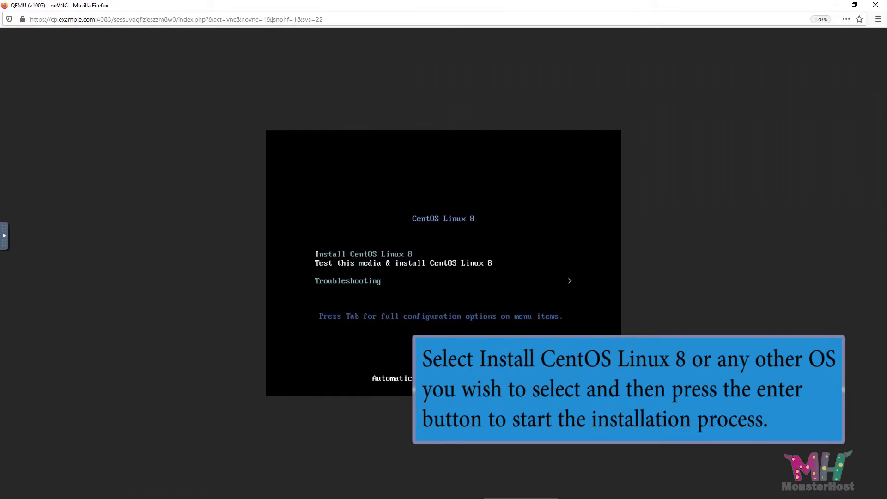
Start Install CentOS Linux 8 from the boot menu and continue with English (United States)
key("Up")
key("Return")
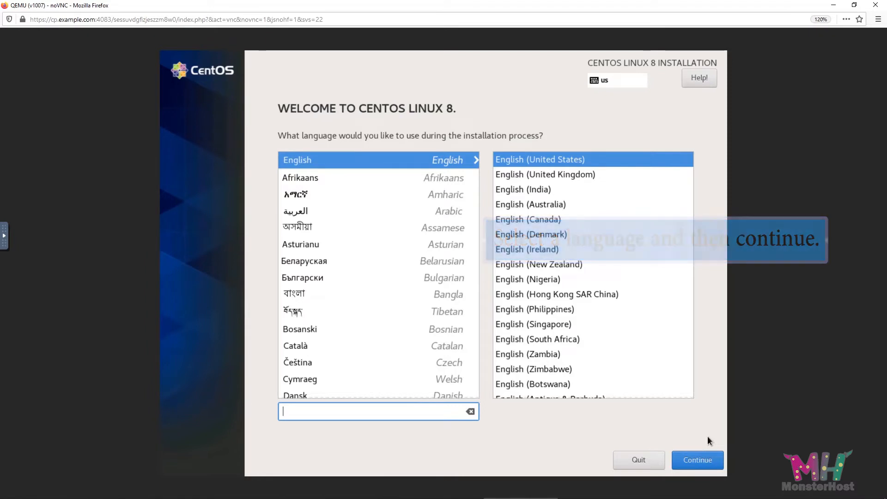
left_click(702, 456)
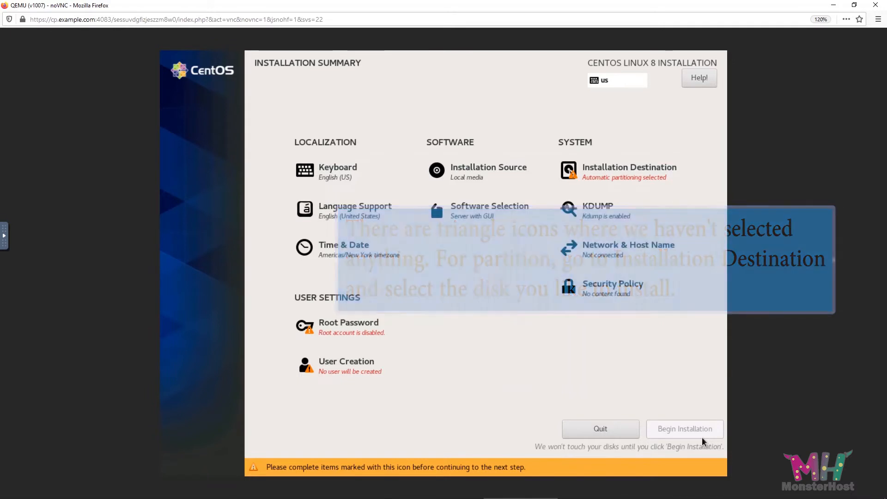
Set the installation destination to the 15 GiB disk, deleting all existing partitions to reclaim space
left_click(659, 176)
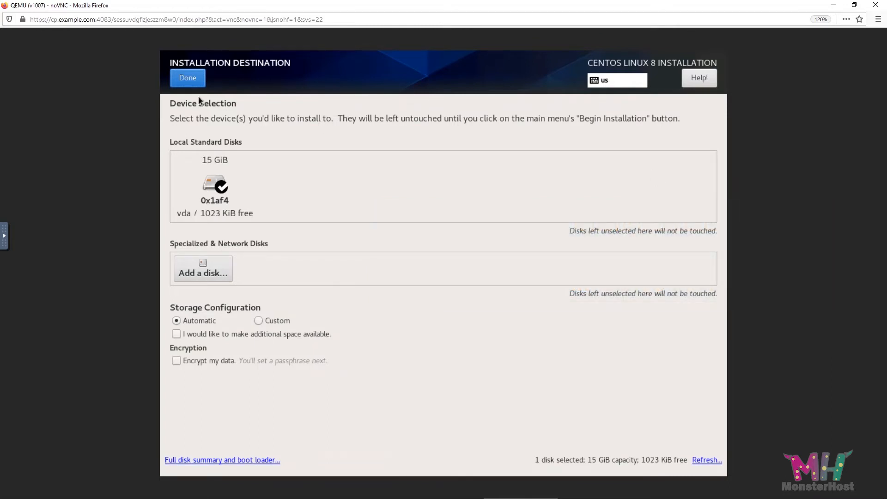
left_click(189, 80)
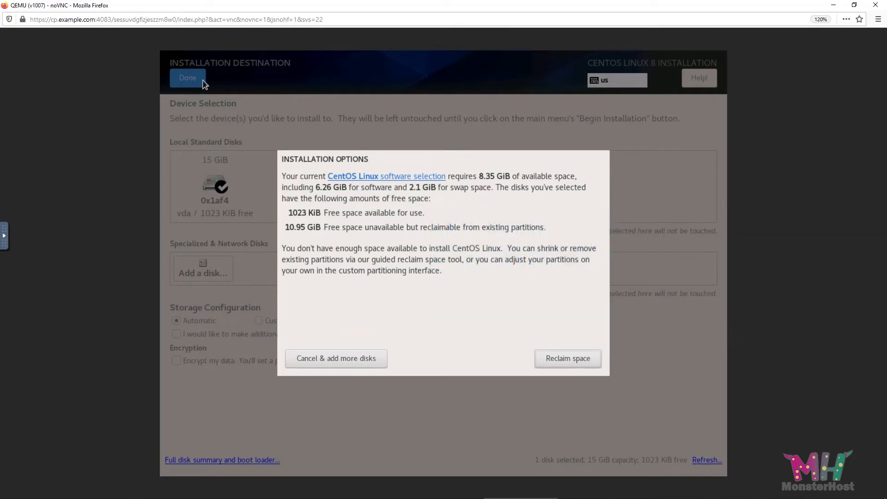
left_click(559, 358)
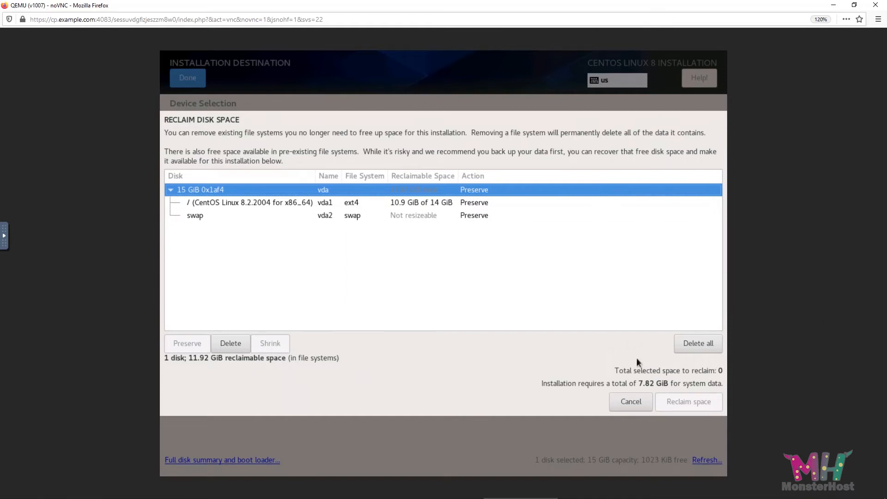
left_click(690, 343)
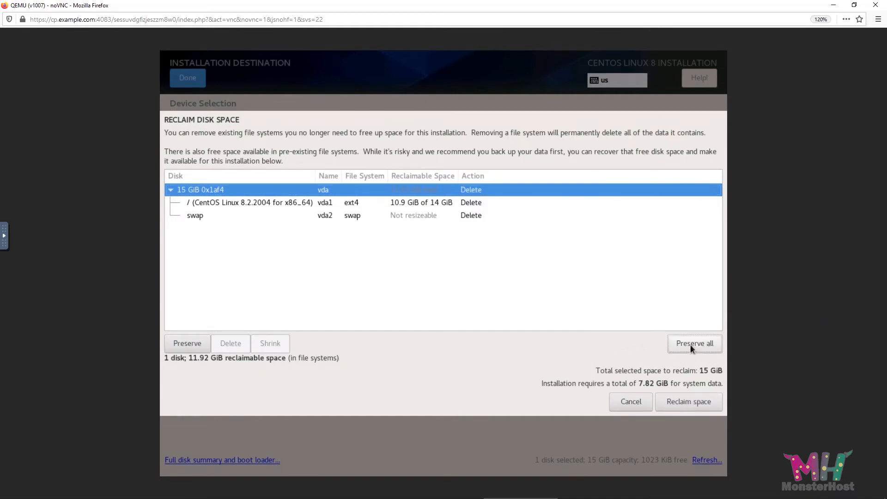
left_click(689, 398)
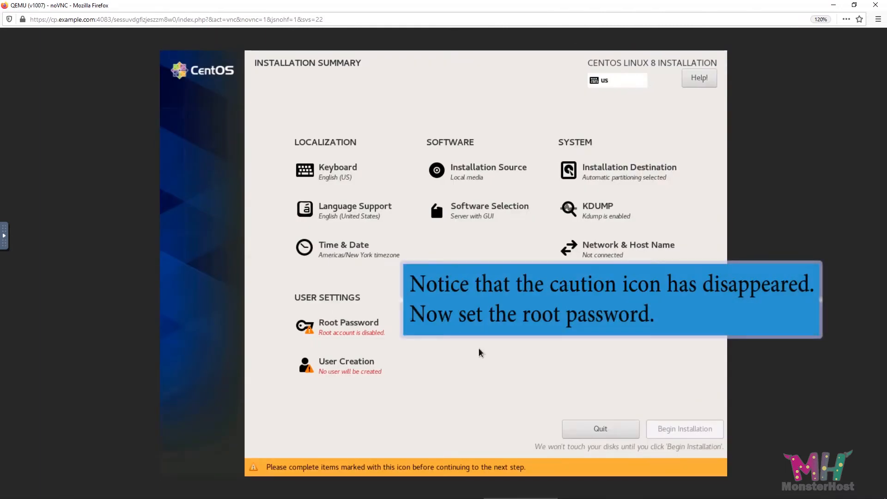
Set and confirm the root account password, accepting the weak-password warning
left_click(353, 334)
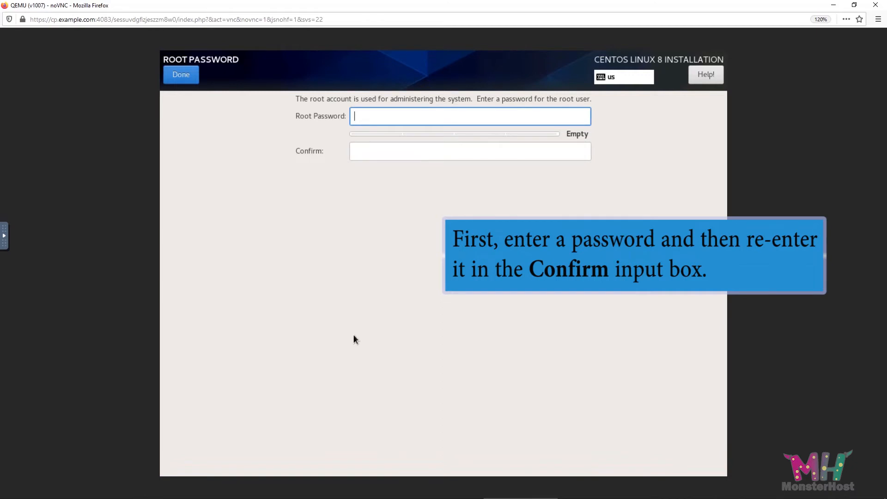
type("*********")
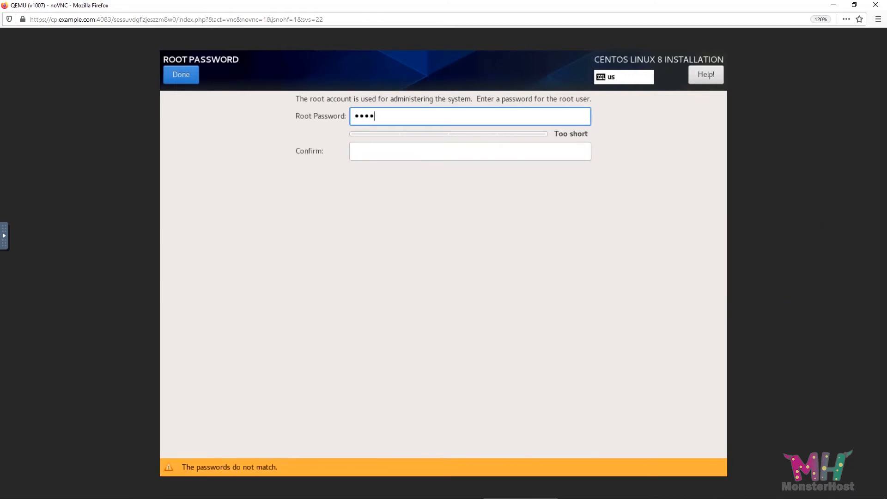
left_click(374, 148)
type("*********")
left_click(188, 73)
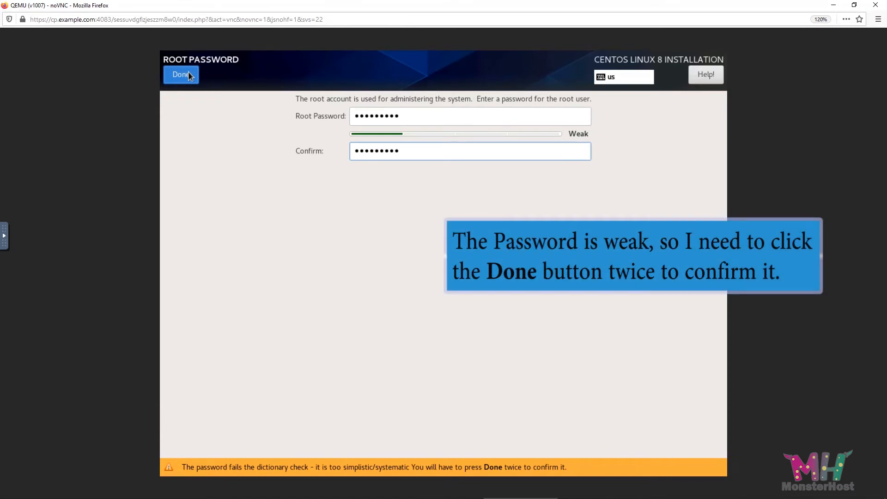
left_click(189, 74)
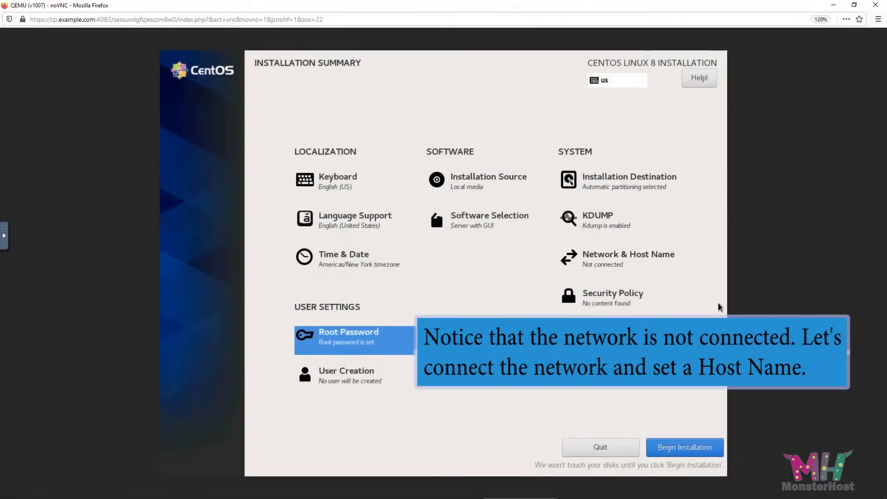
Switch on the Ethernet (ens3) connection and apply the host name server.example.com
left_click(626, 266)
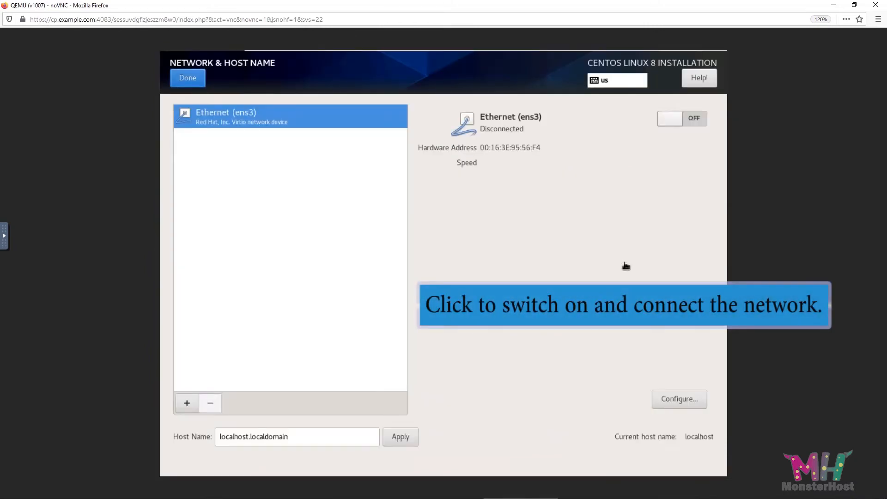
left_click(689, 118)
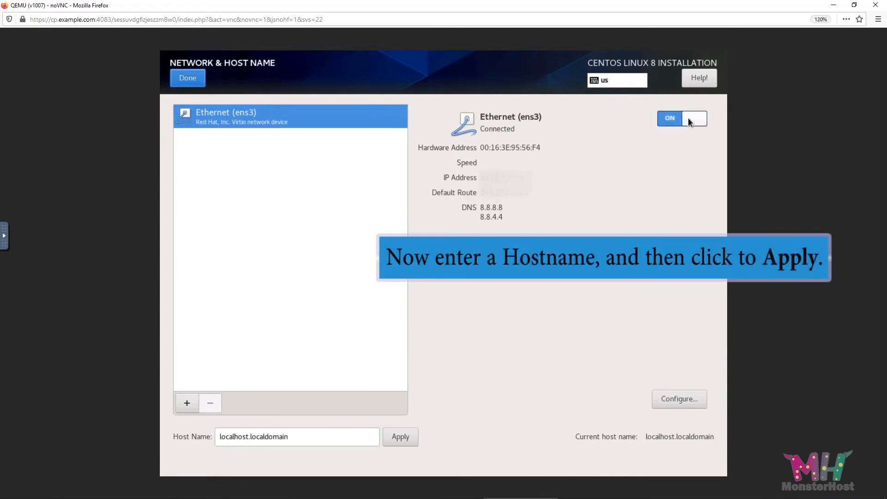
left_click(306, 441)
left_click_drag(306, 441, 195, 445)
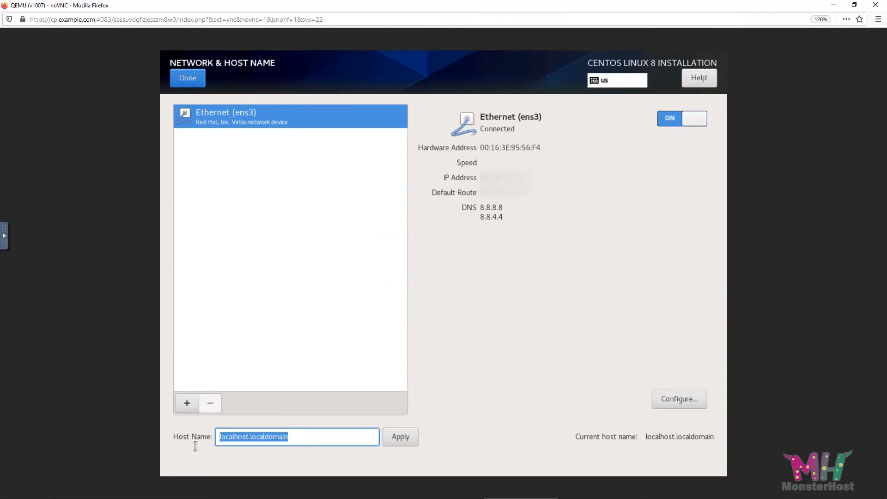
type("server.example.com")
left_click(389, 437)
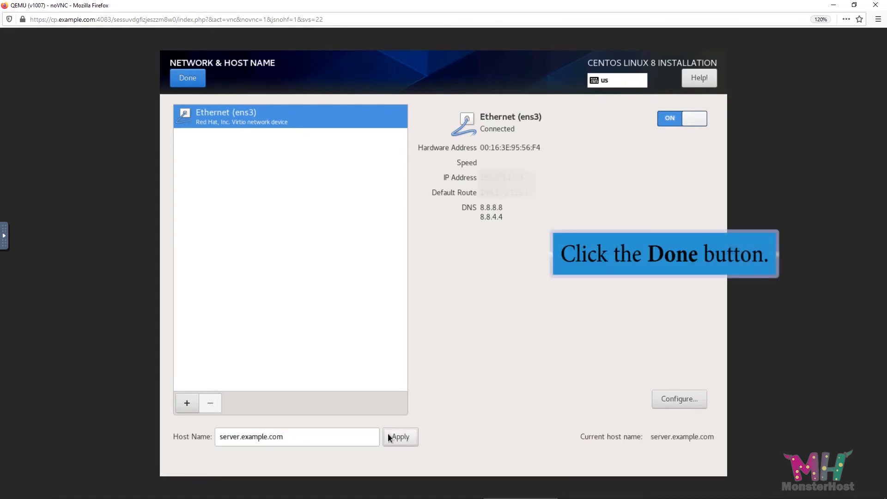
left_click(193, 82)
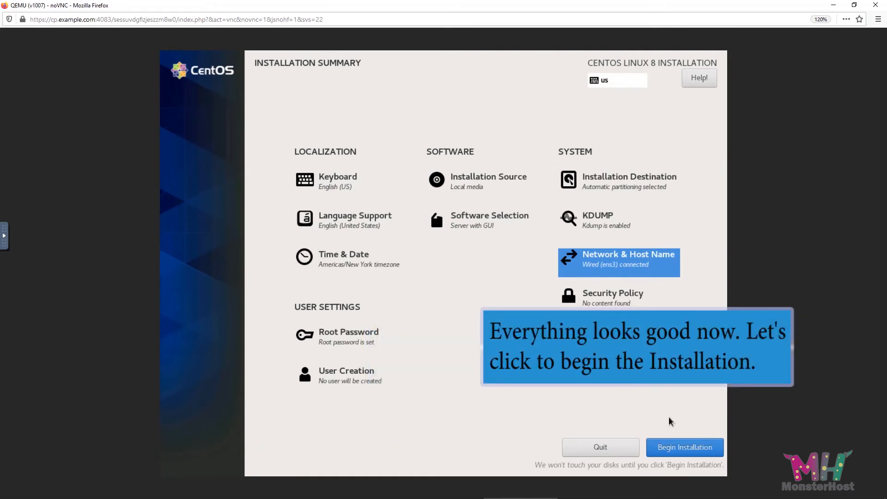
Begin the installation and reboot the system when it completes
left_click(676, 444)
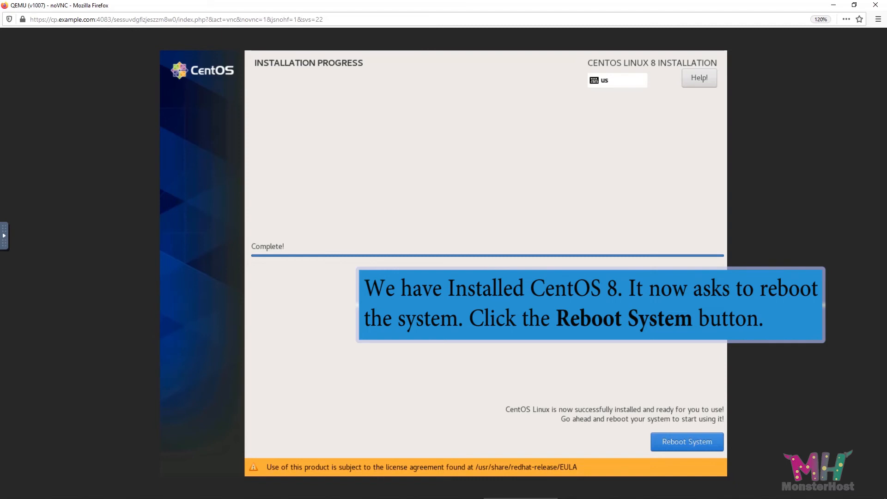
left_click(688, 441)
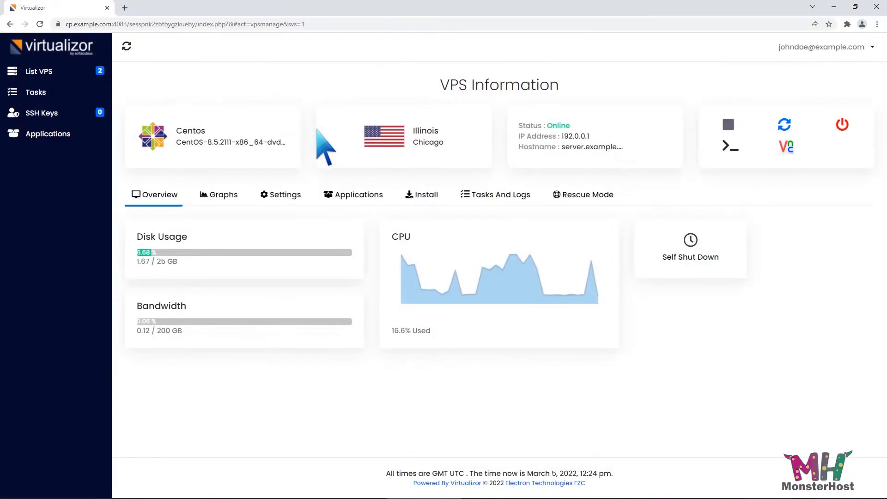
Change the VPS boot order to 1) Hard Disk 2) CD Drive and submit the settings
left_click(284, 194)
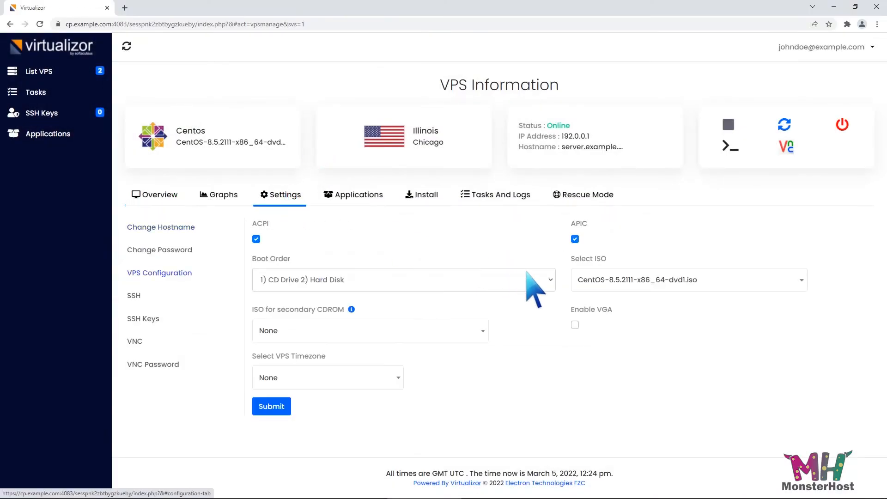
left_click(543, 279)
left_click(502, 309)
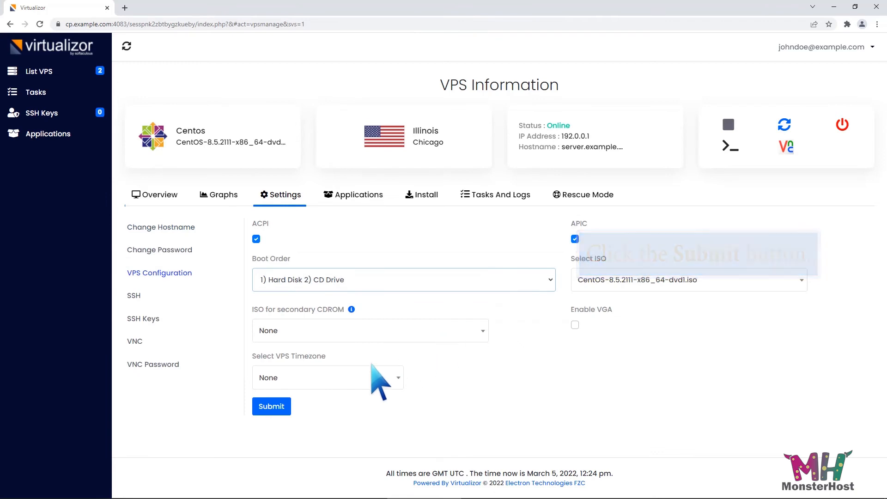
left_click(276, 407)
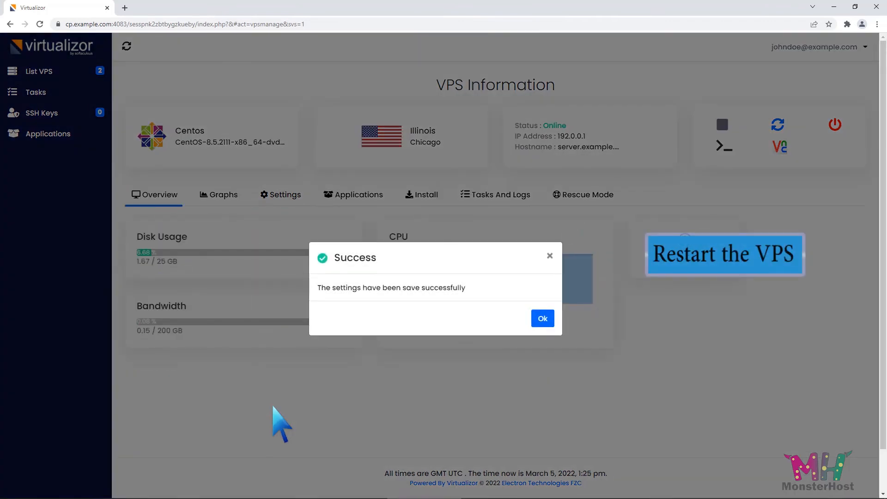
left_click(543, 318)
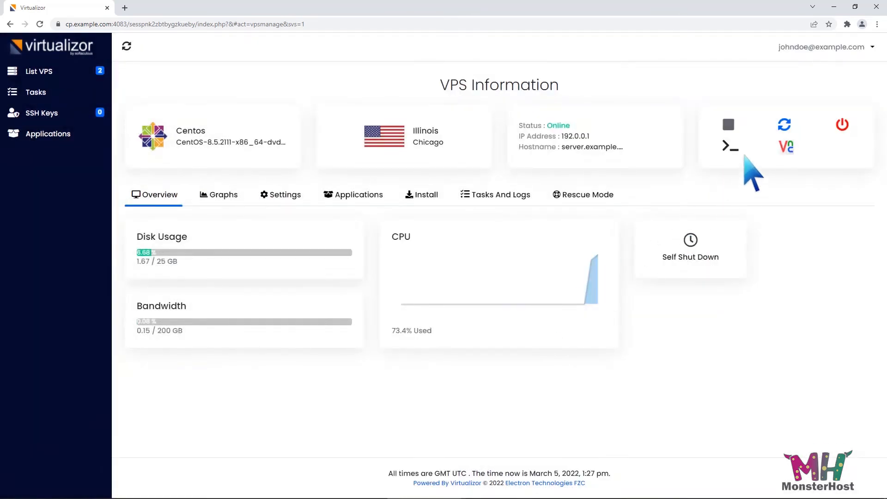
Restart the VPS
left_click(785, 124)
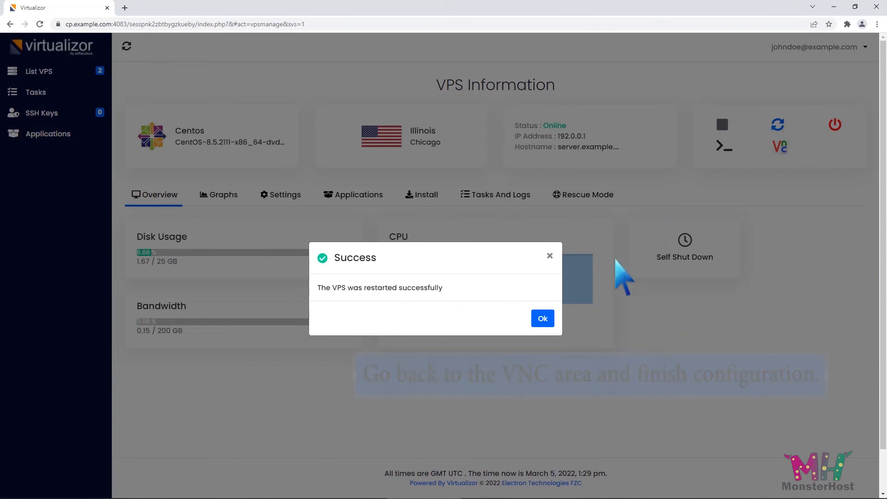
left_click(542, 319)
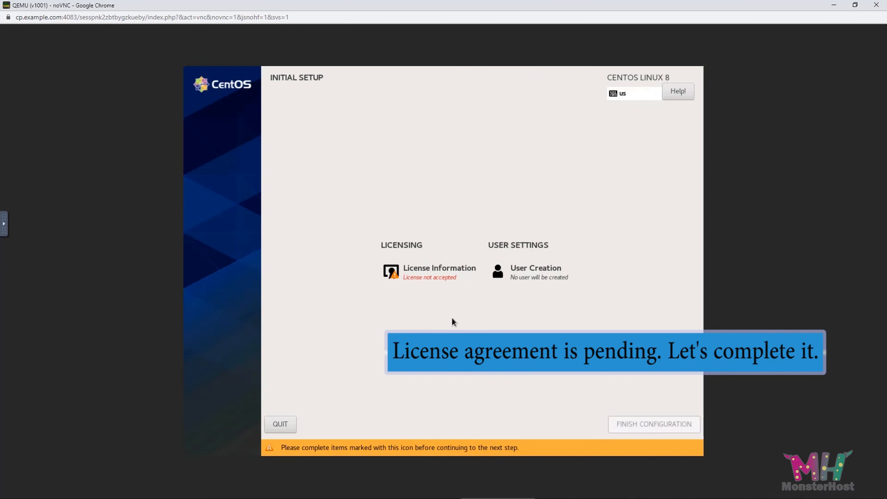
Accept the CentOS 8 license agreement and finish the initial setup configuration
left_click(434, 271)
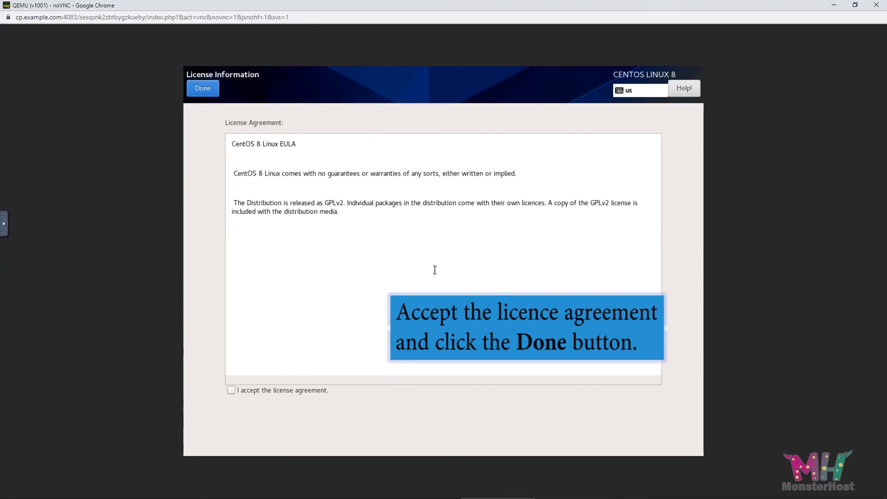
left_click(233, 393)
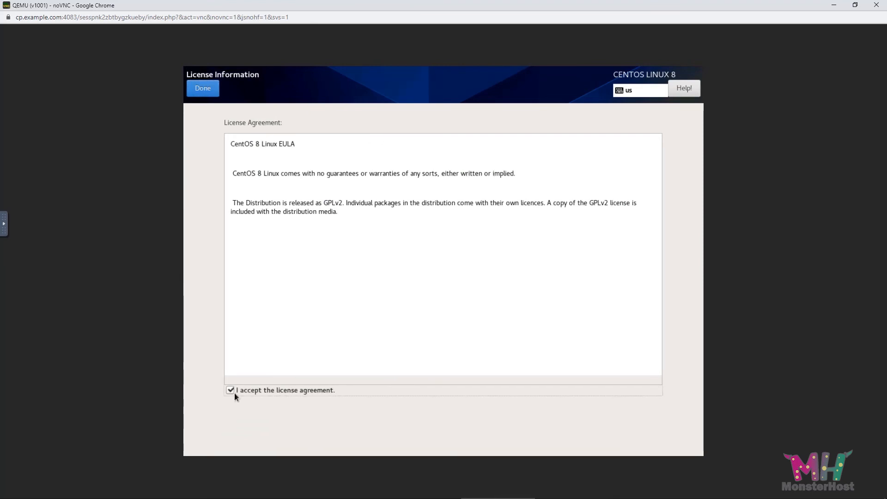
left_click(202, 88)
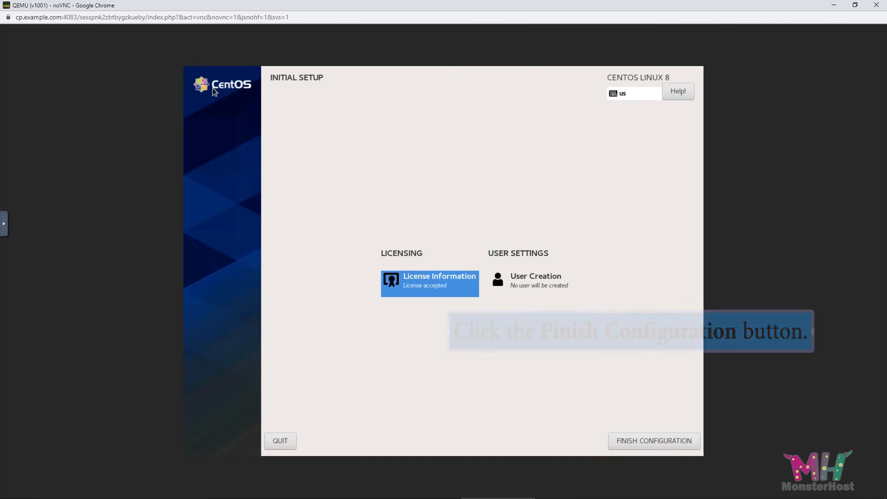
left_click(643, 439)
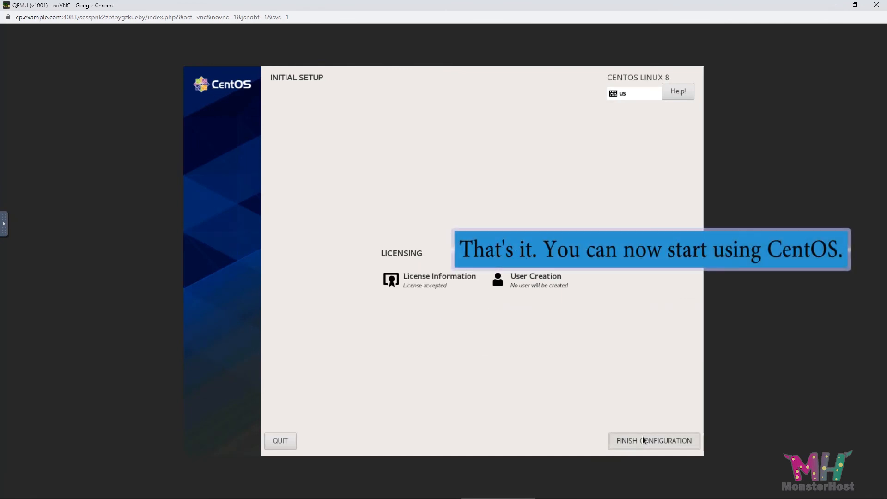